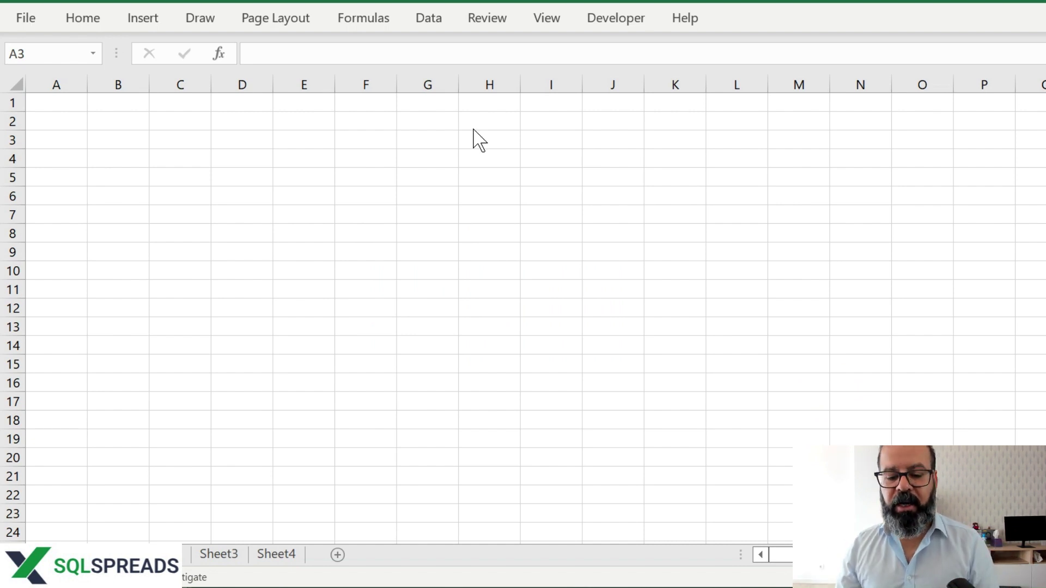
Show the Data ribbon with its Get & Transform Data commands above the empty sheet
click(444, 21)
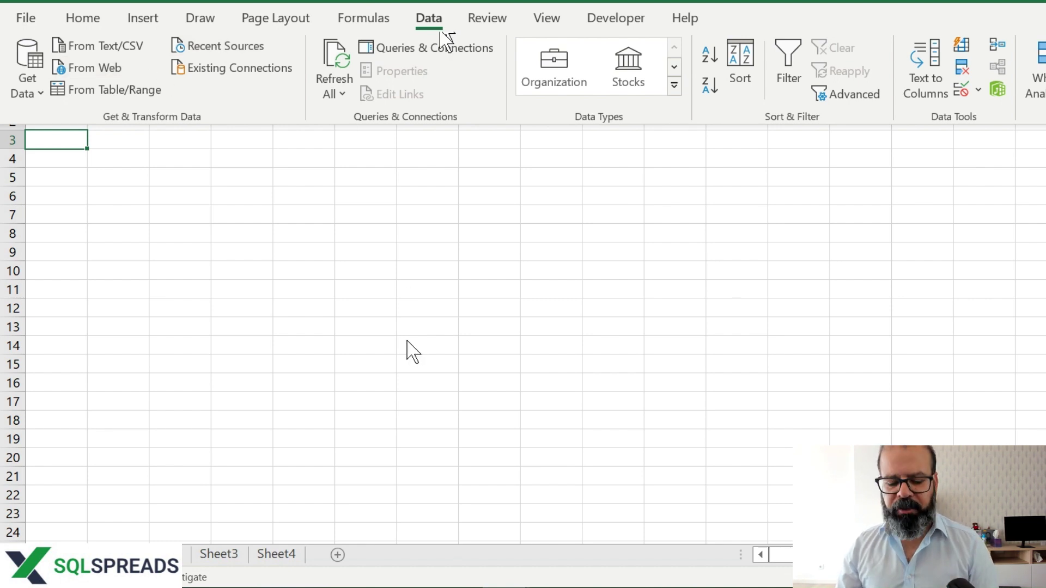
Collapse the Excel ribbon and scroll through the Wikipedia largest US banks table in Chrome
double_click(440, 27)
mouse_move(303, 587)
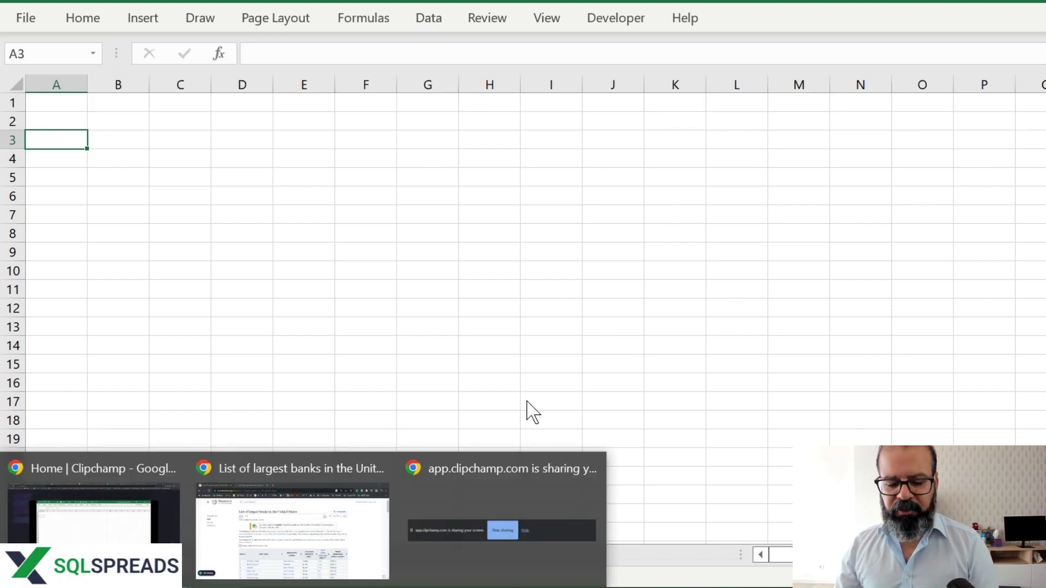
click(363, 478)
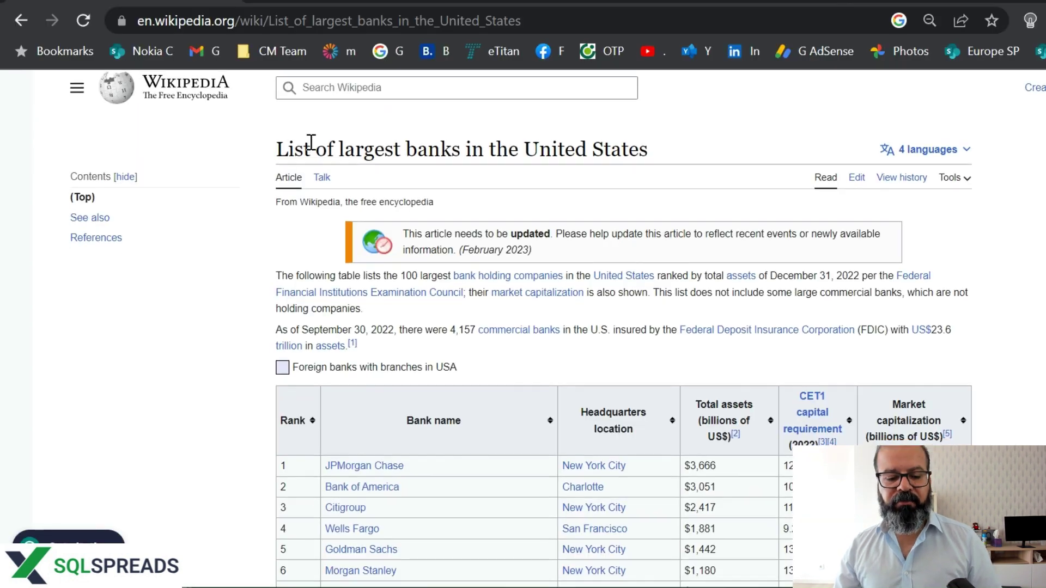
scroll(351, 187, down, 10)
scroll(355, 188, up, 10)
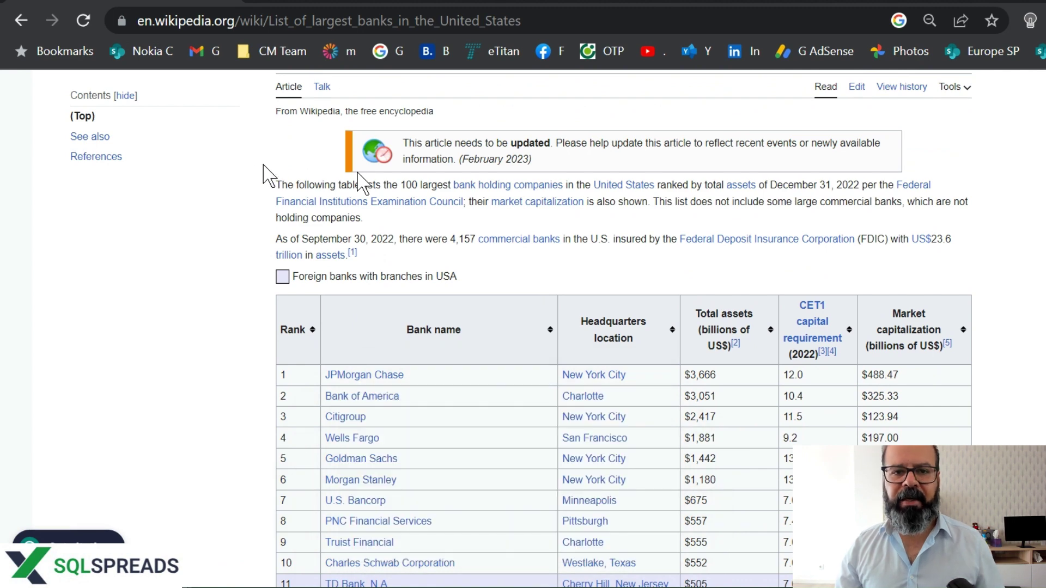
scroll(561, 341, down, 8)
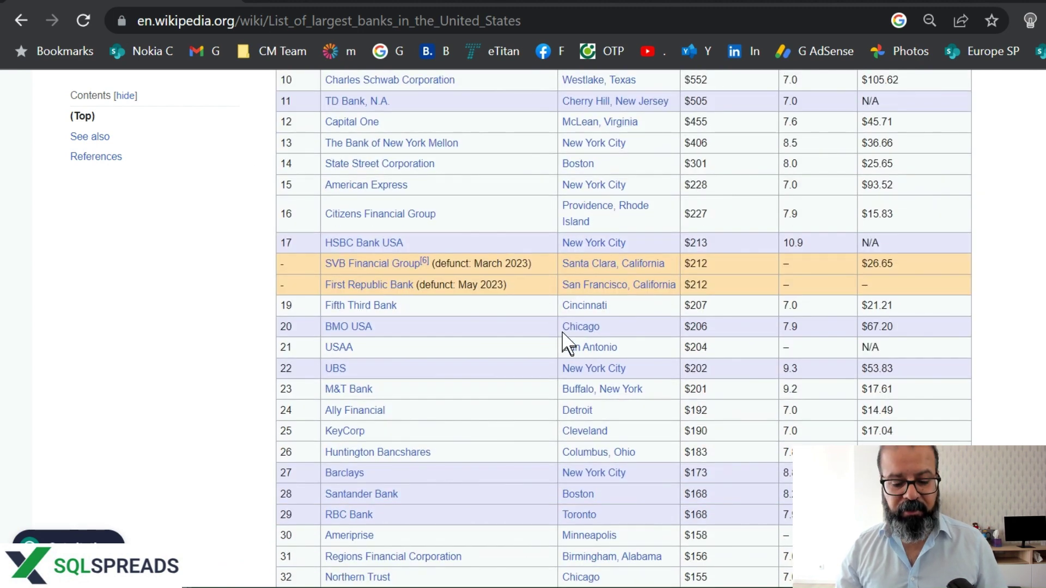
scroll(561, 341, up, 8)
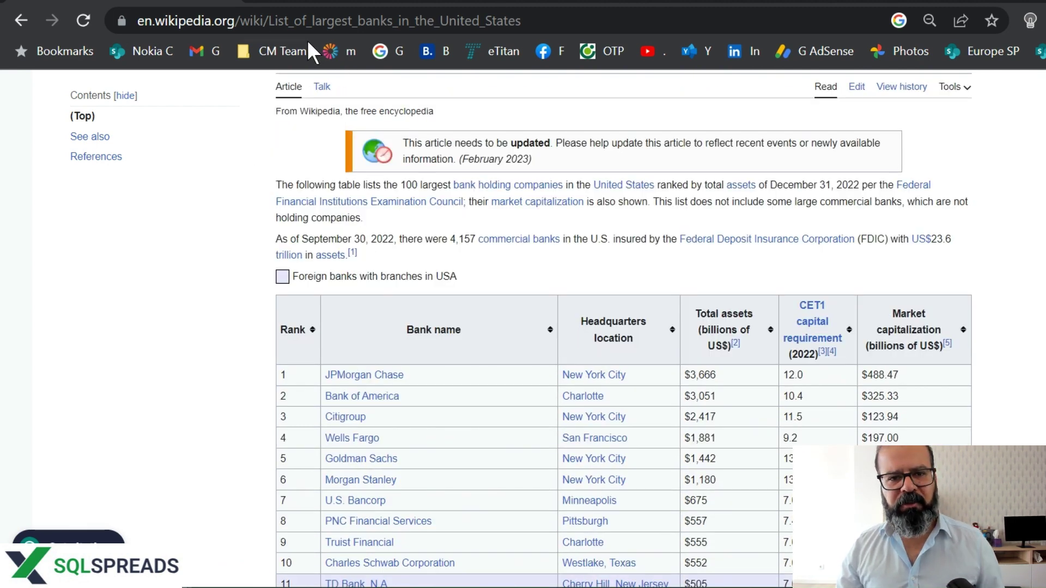
Copy the Wikipedia page URL, then select cell E3 on the Excel sheet
click(303, 21)
key(ctrl+c)
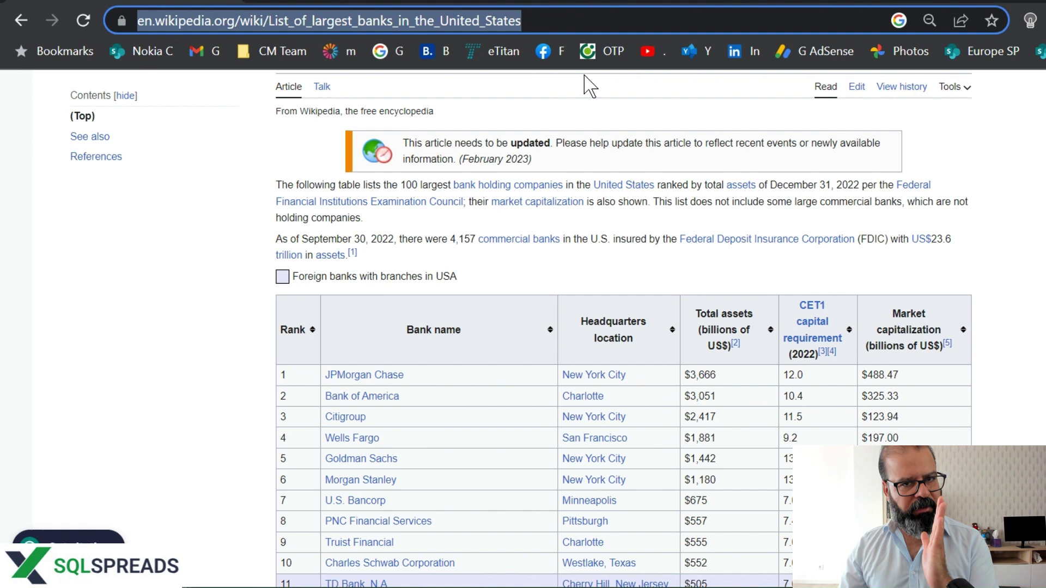
key(alt+Tab)
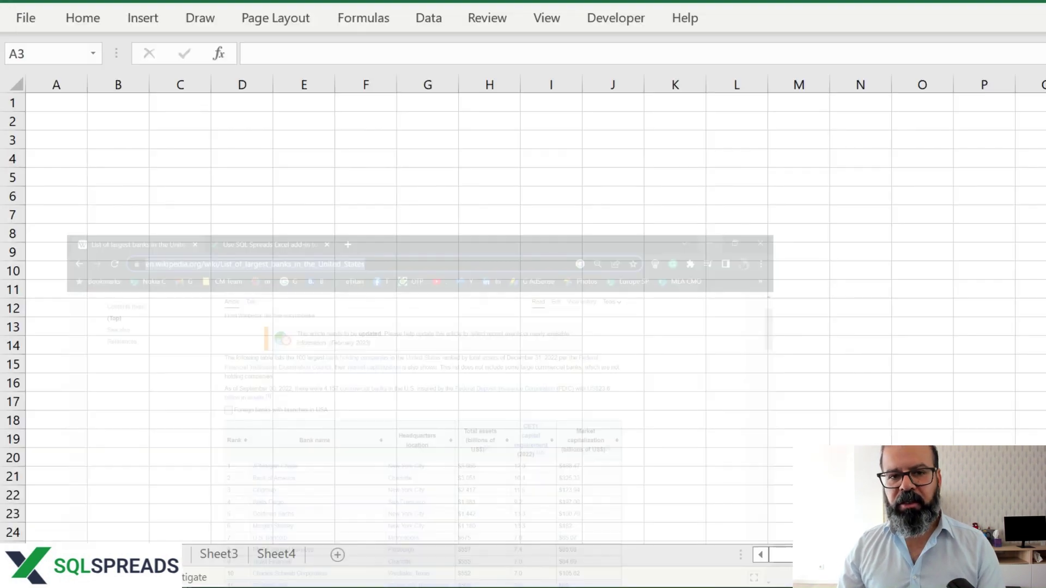
click(277, 139)
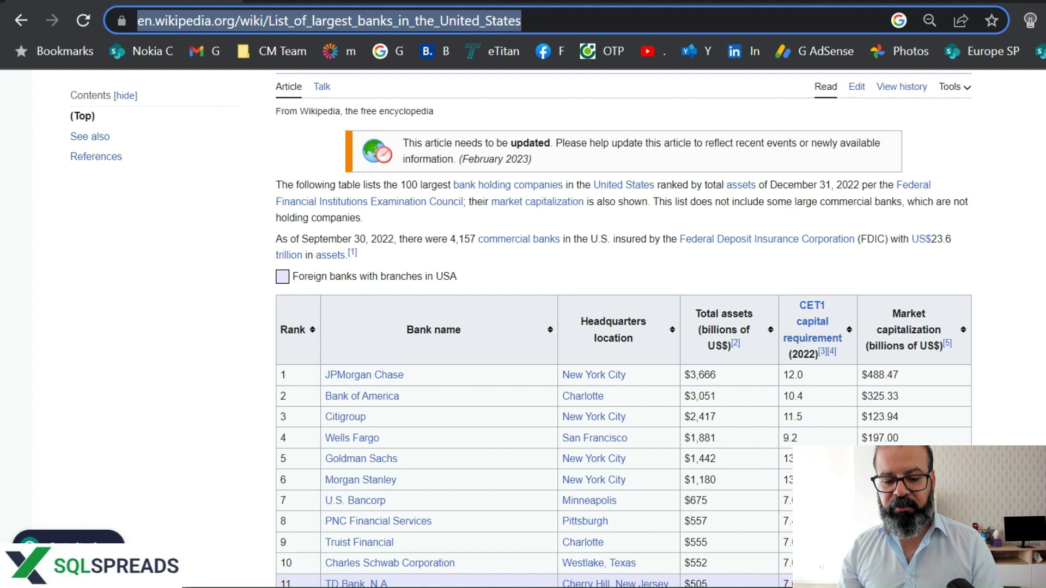
Start a Data > From Web import with the Wikipedia largest-banks URL pasted as the source
key(alt+Tab)
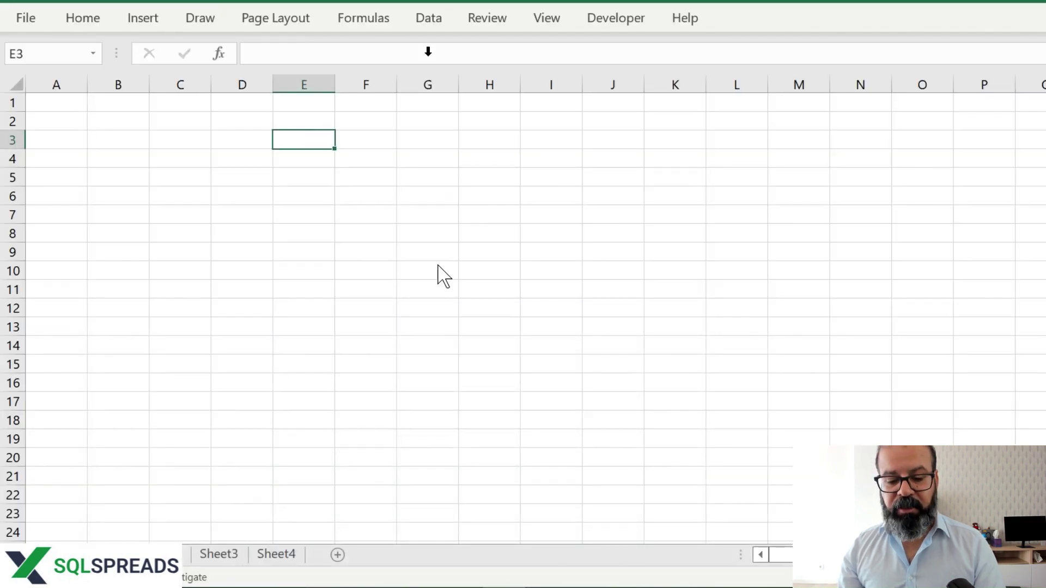
click(436, 19)
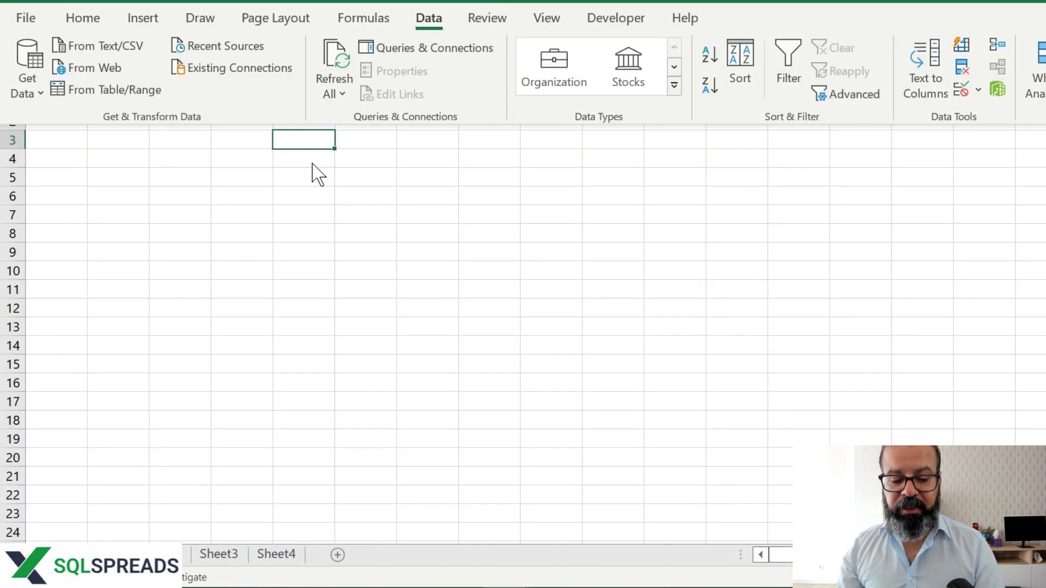
click(112, 69)
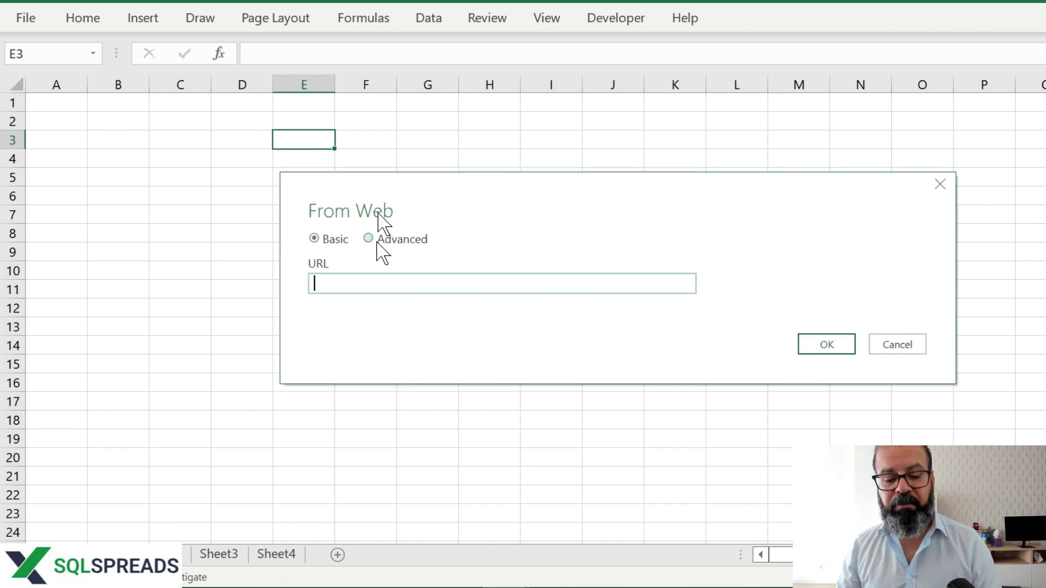
key(ctrl+v)
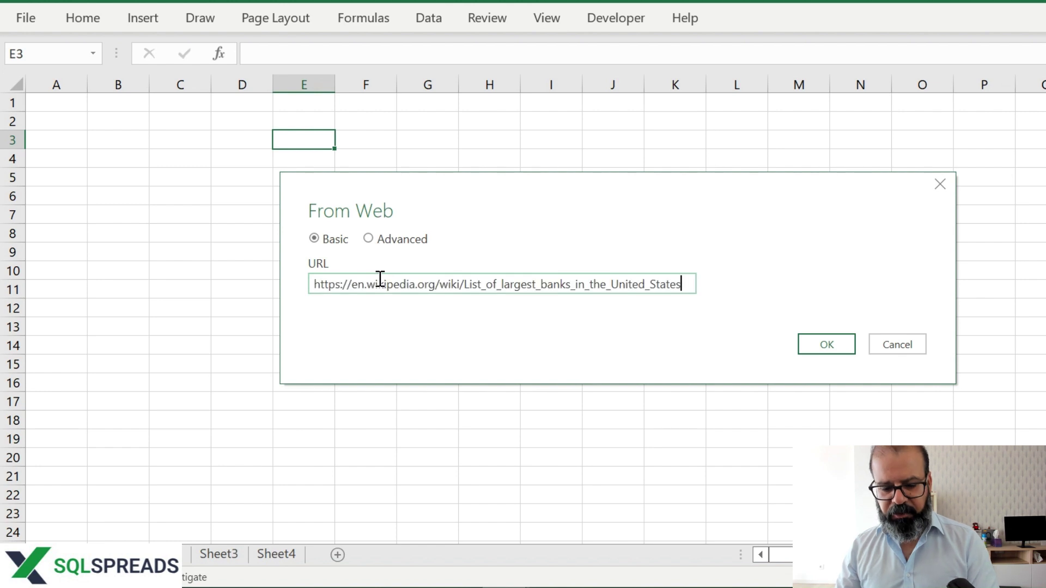
Connect to the page, preview Table 0 in the Navigator, and load it into the sheet
click(812, 349)
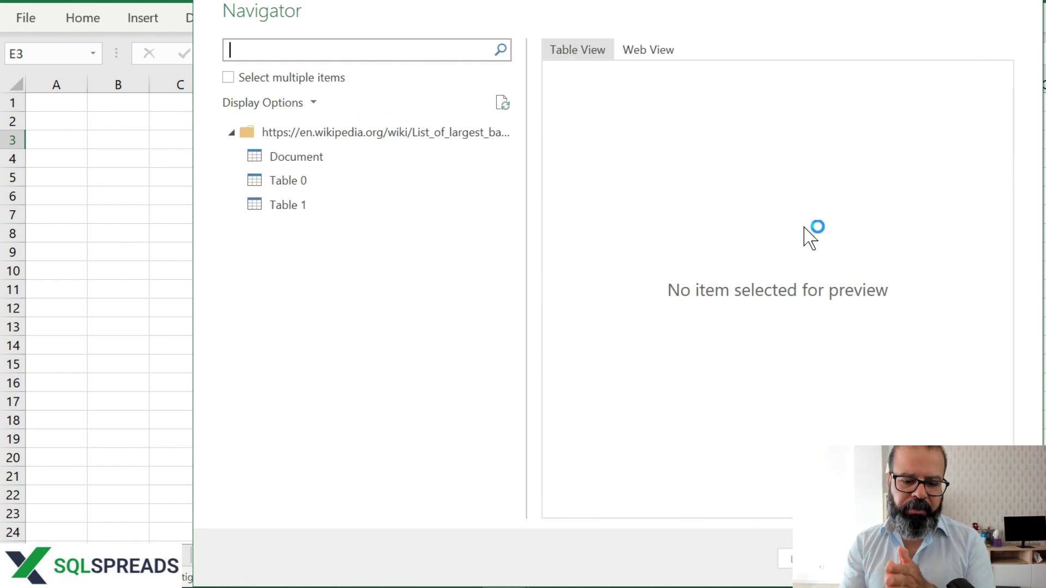
click(349, 163)
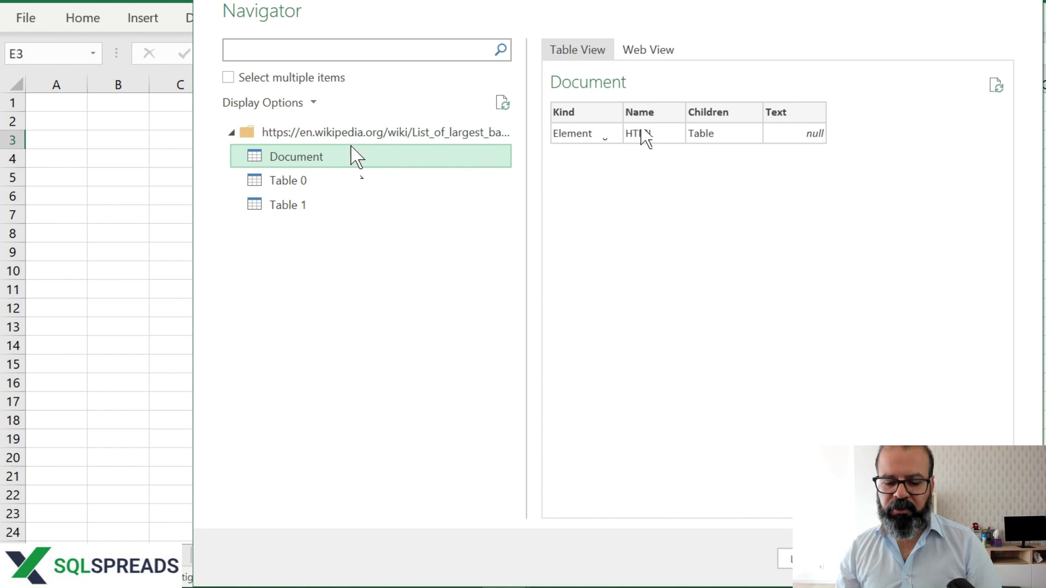
click(330, 186)
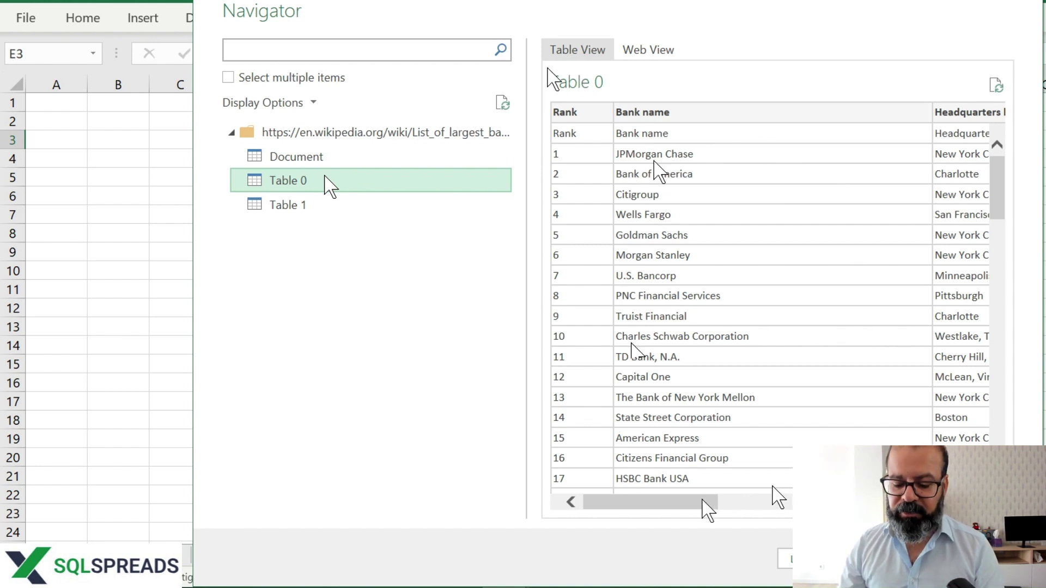
drag(702, 501, 659, 523)
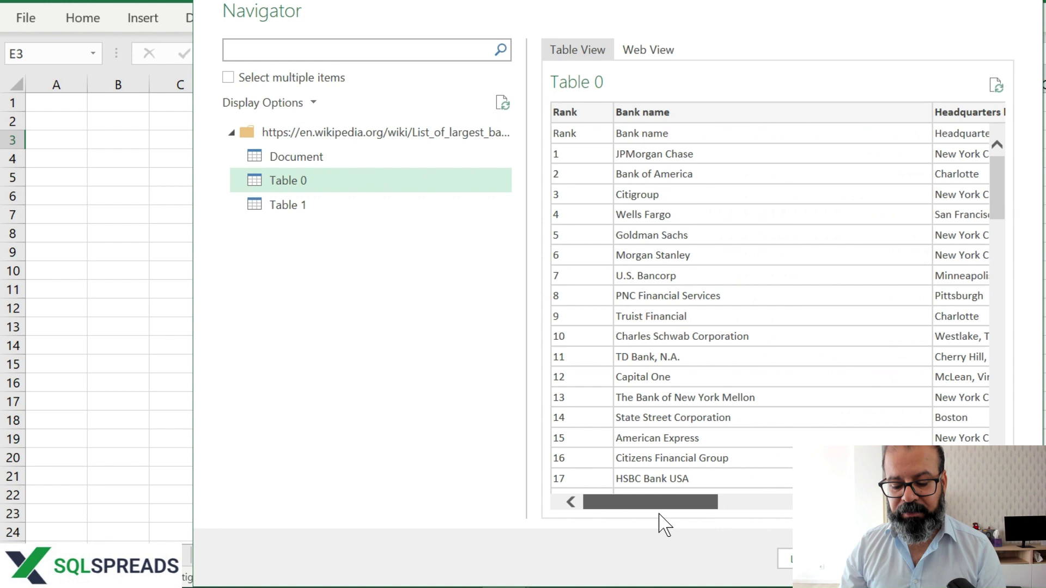
click(787, 560)
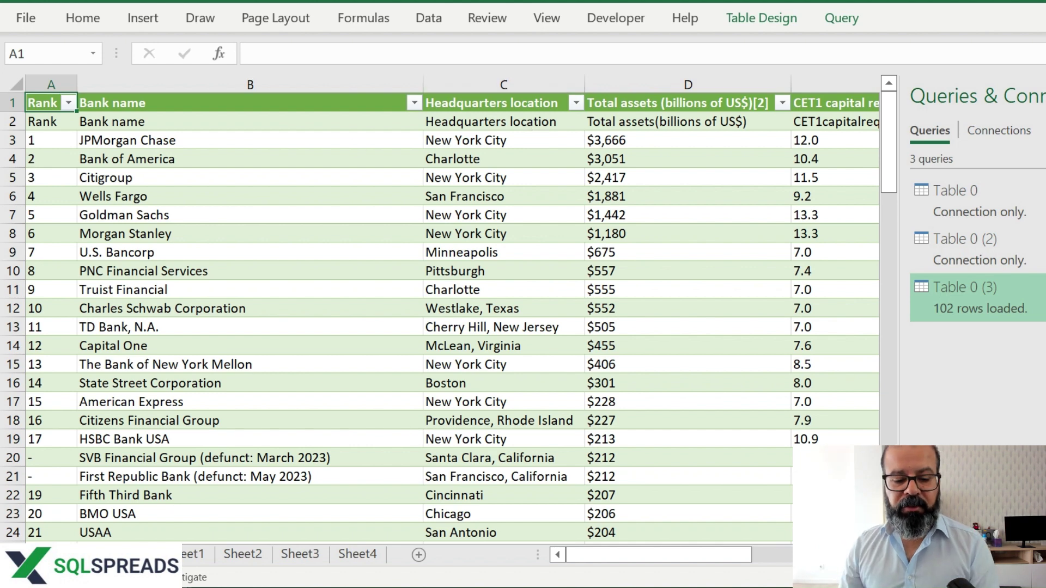
click(360, 159)
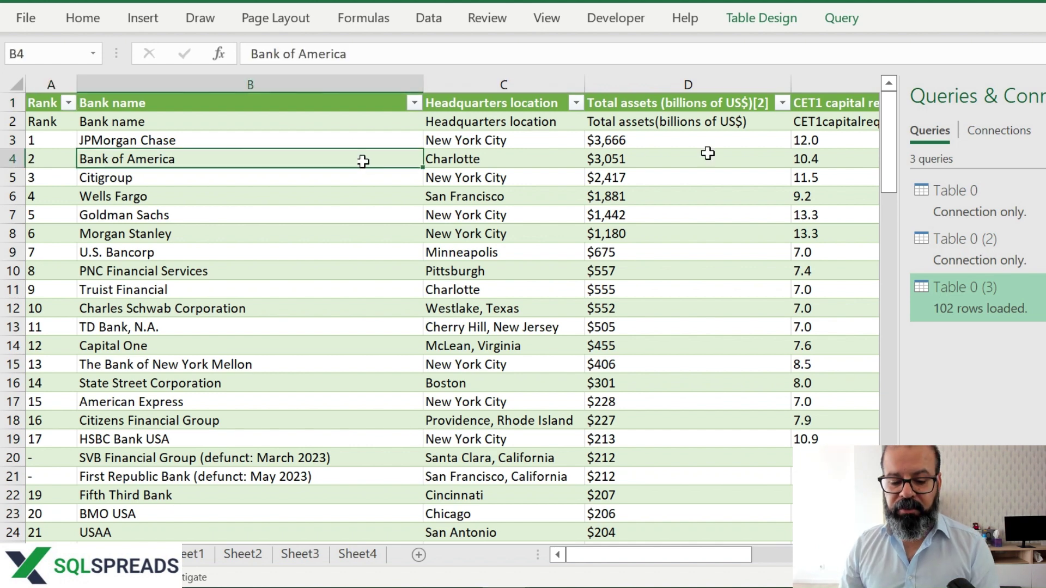
click(608, 152)
key(Right)
key(Right)
key(Right)
key(Home)
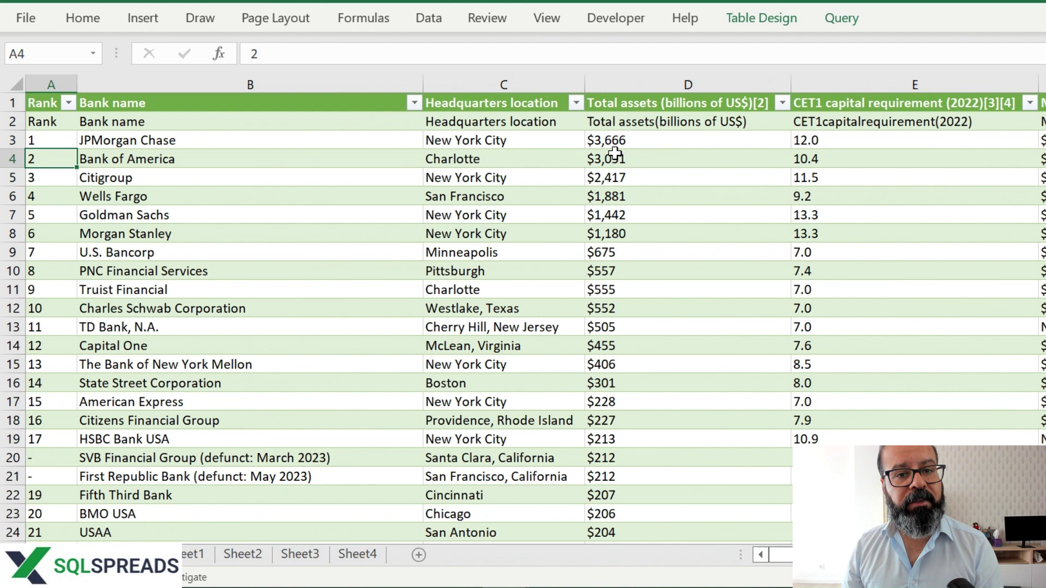
key(Right)
key(ctrl+Down)
key(Up)
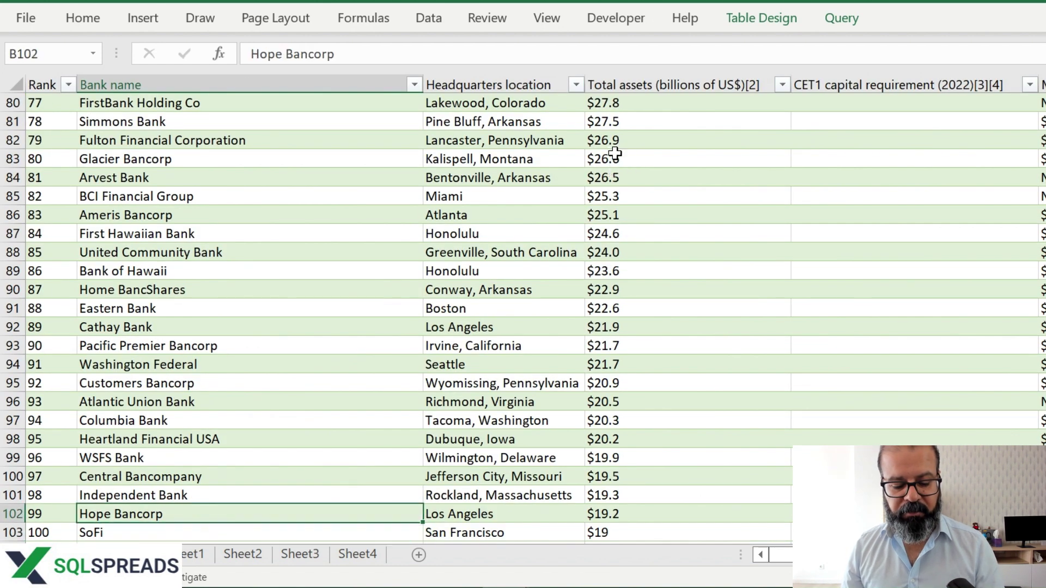
key(ctrl+Up)
key(Down)
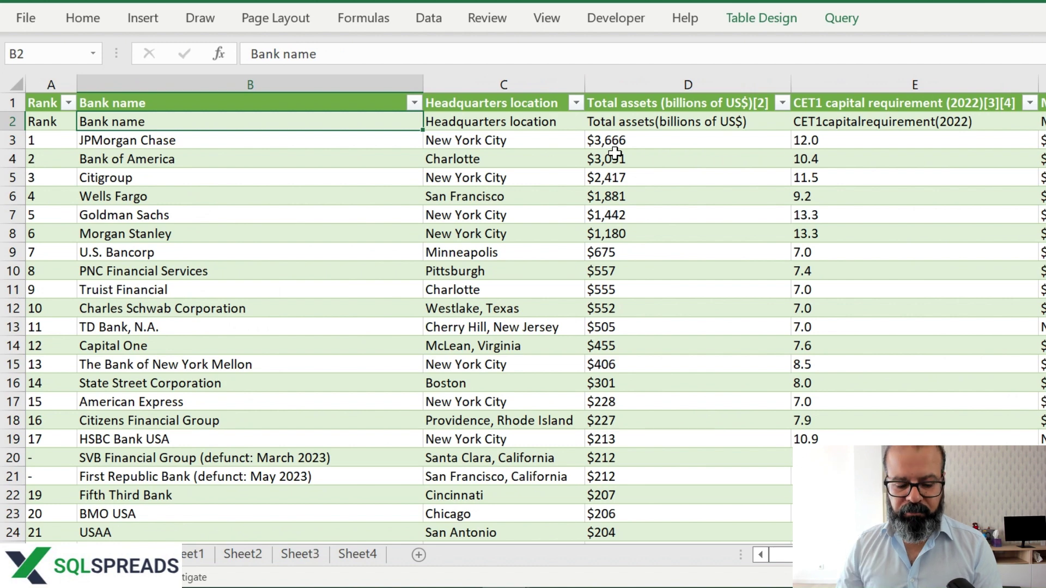
key(ctrl+Down)
key(ctrl+Up)
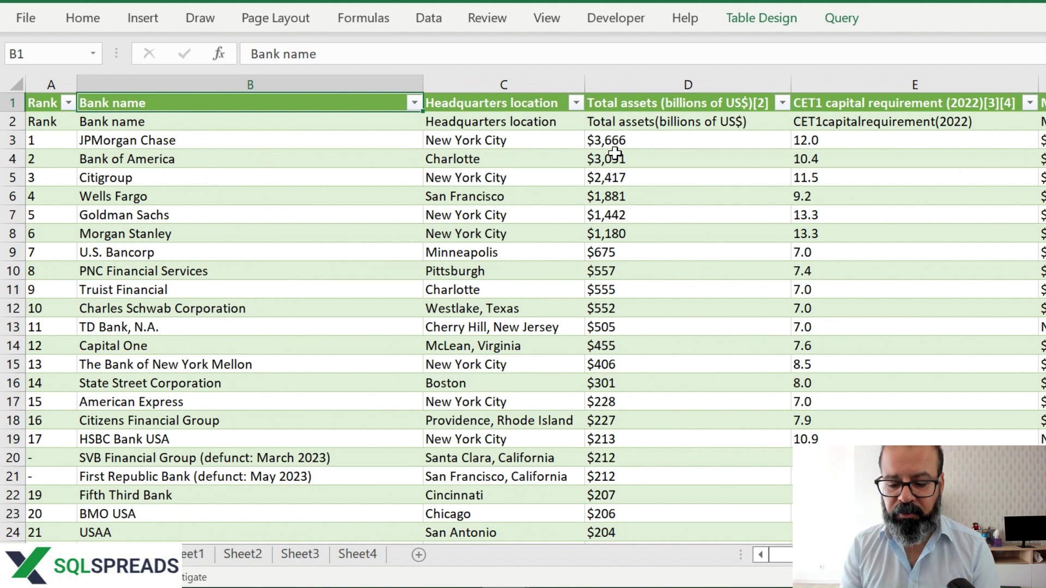
key(Right)
key(Right)
key(Left)
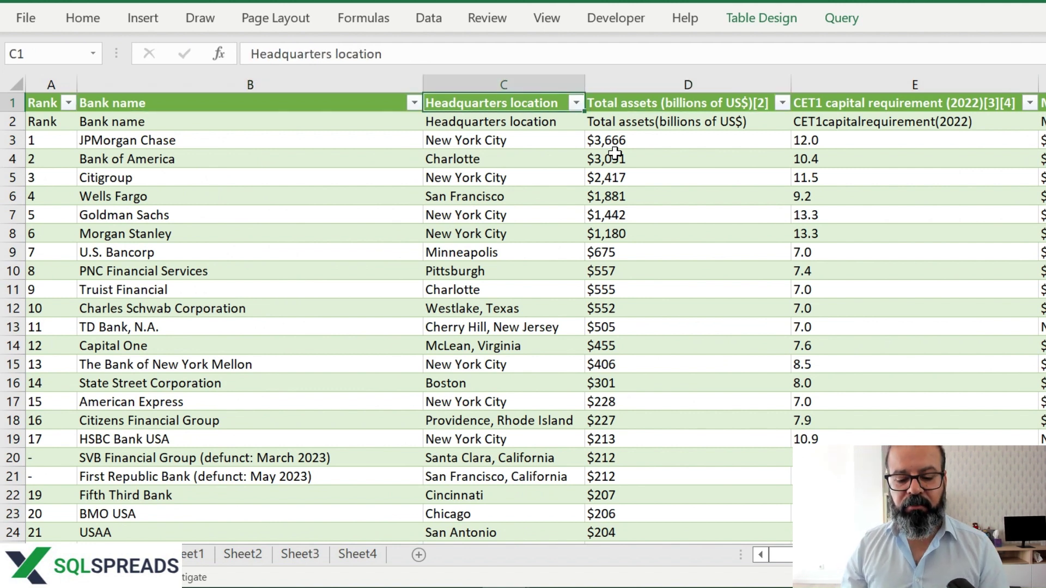
key(Right)
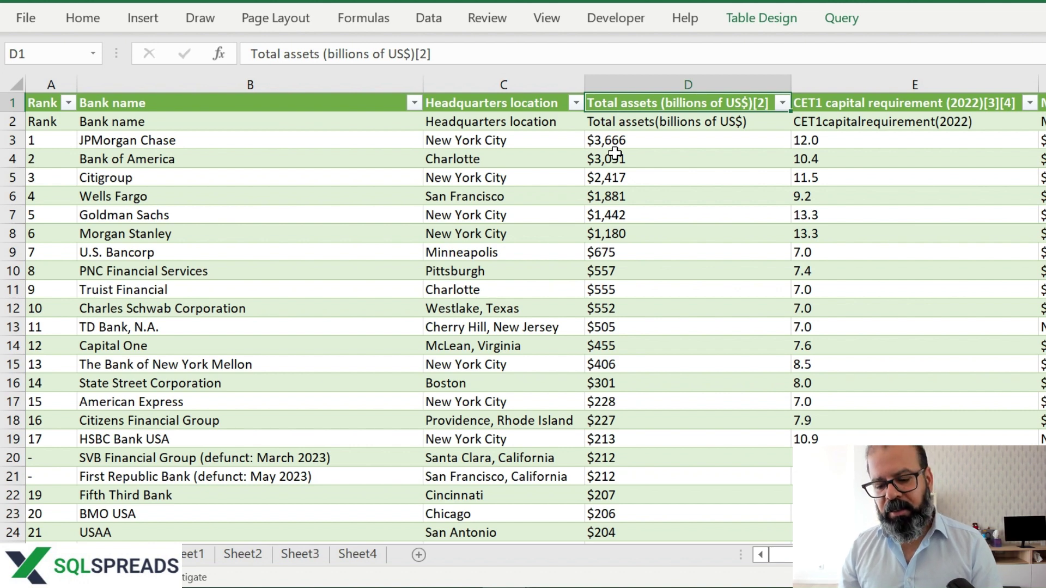
key(Right)
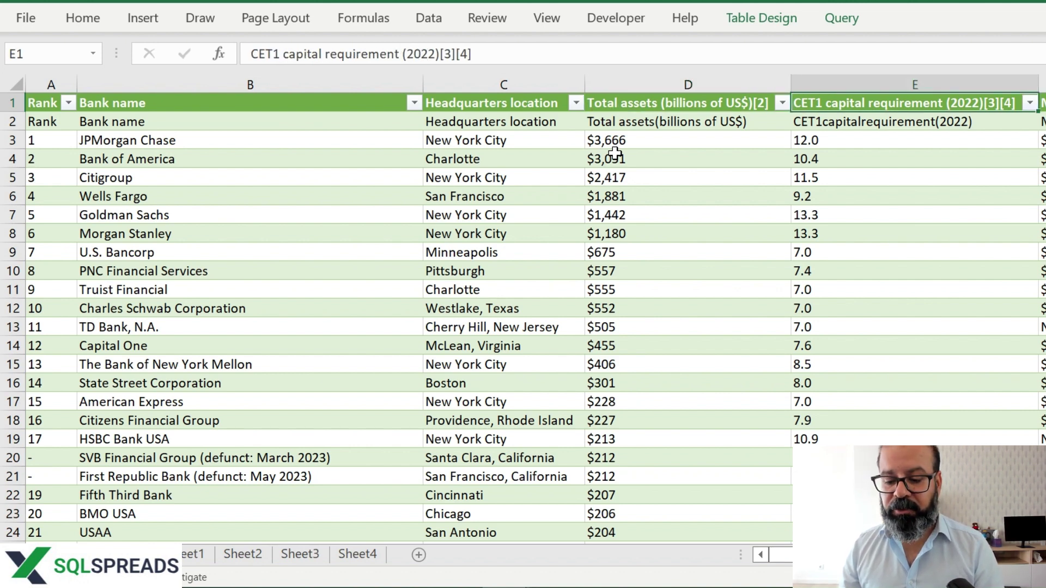
key(Right)
key(Left)
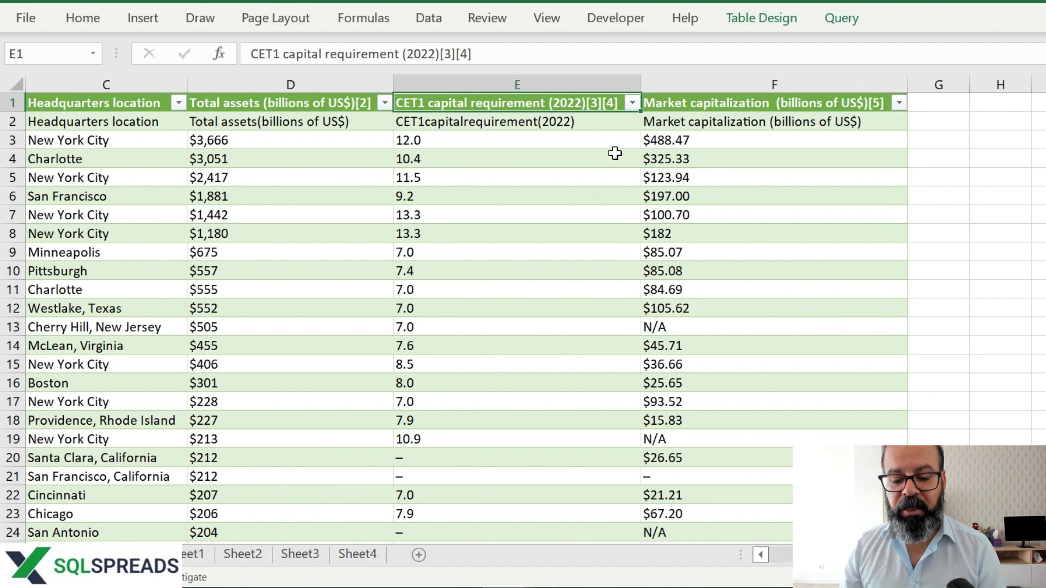
key(Left)
key(Home)
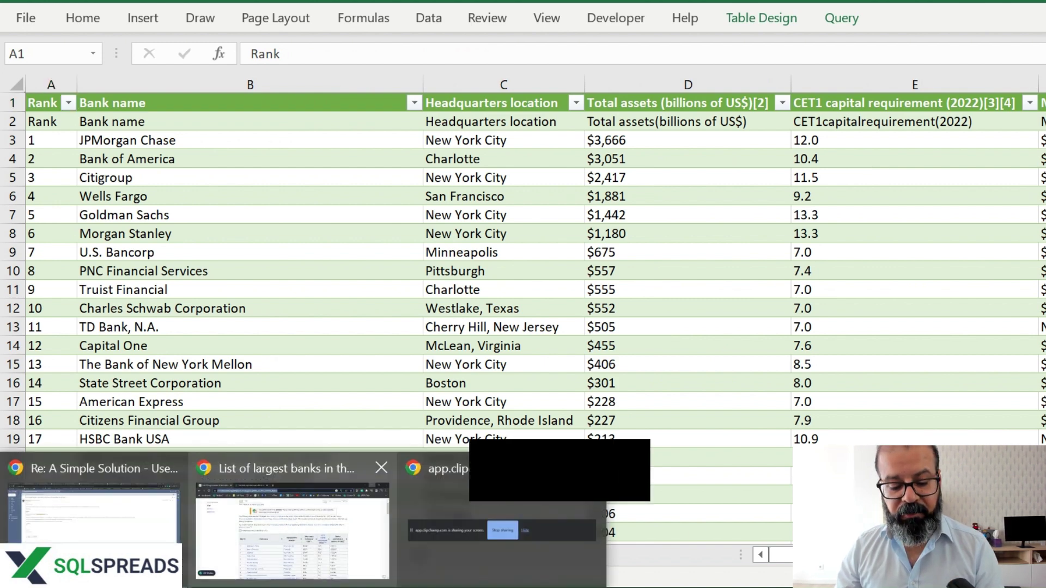
Bring Chrome forward and scroll through the SQL Spreads home page
click(294, 528)
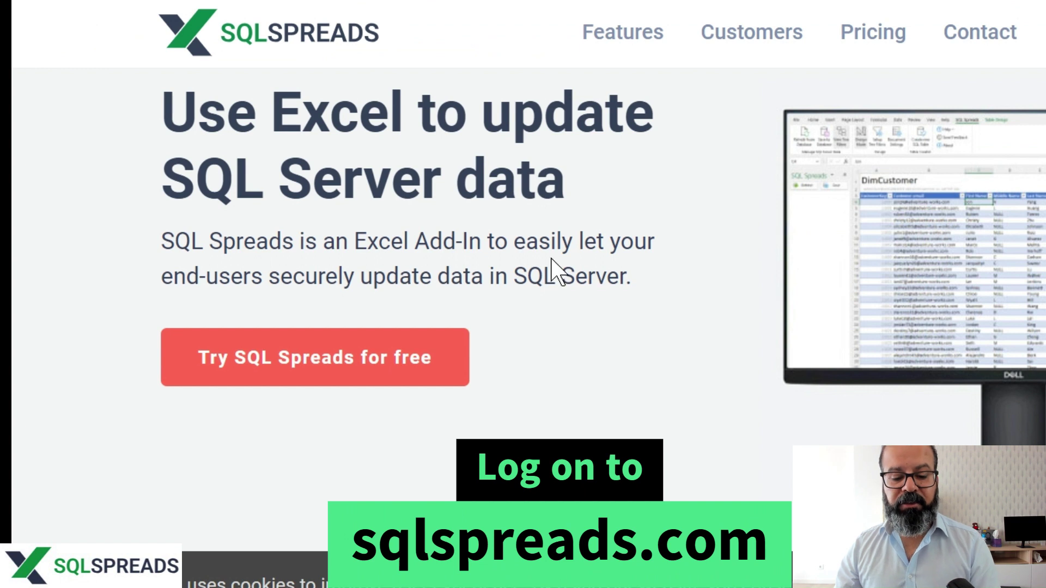
scroll(553, 273, up, 3)
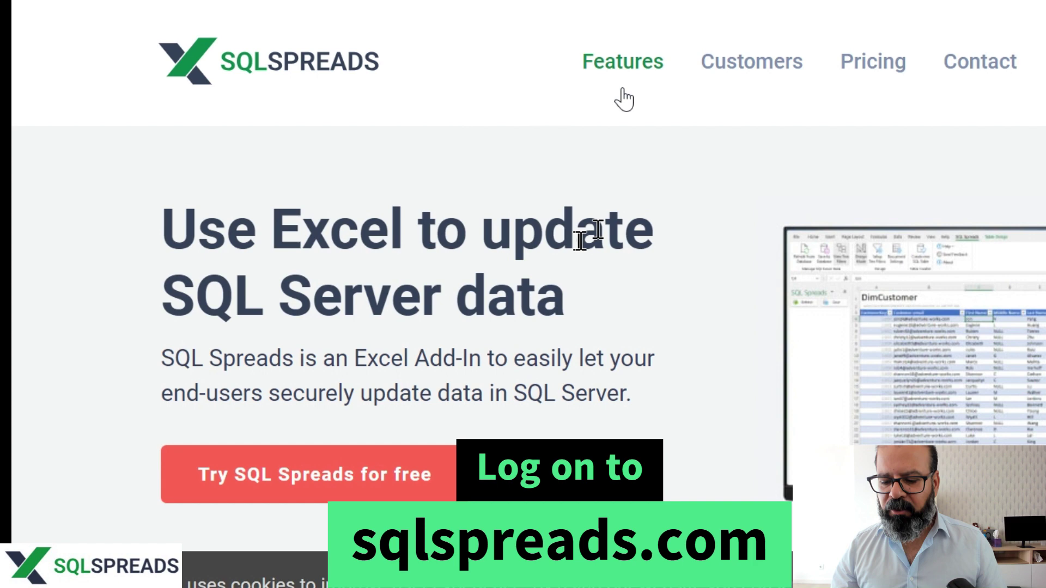
scroll(899, 204, down, 5)
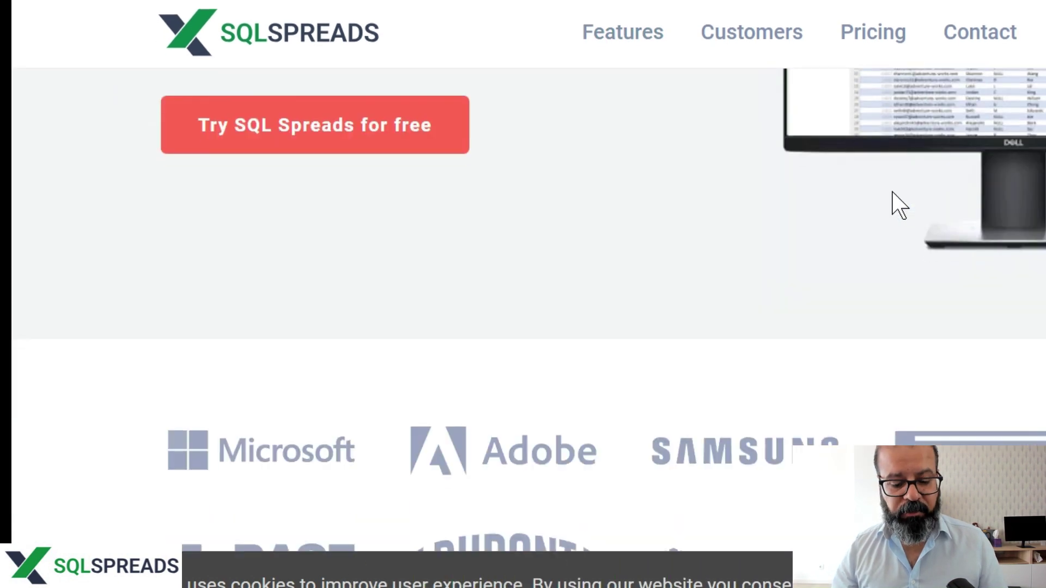
scroll(850, 215, up, 5)
scroll(803, 227, up, 1)
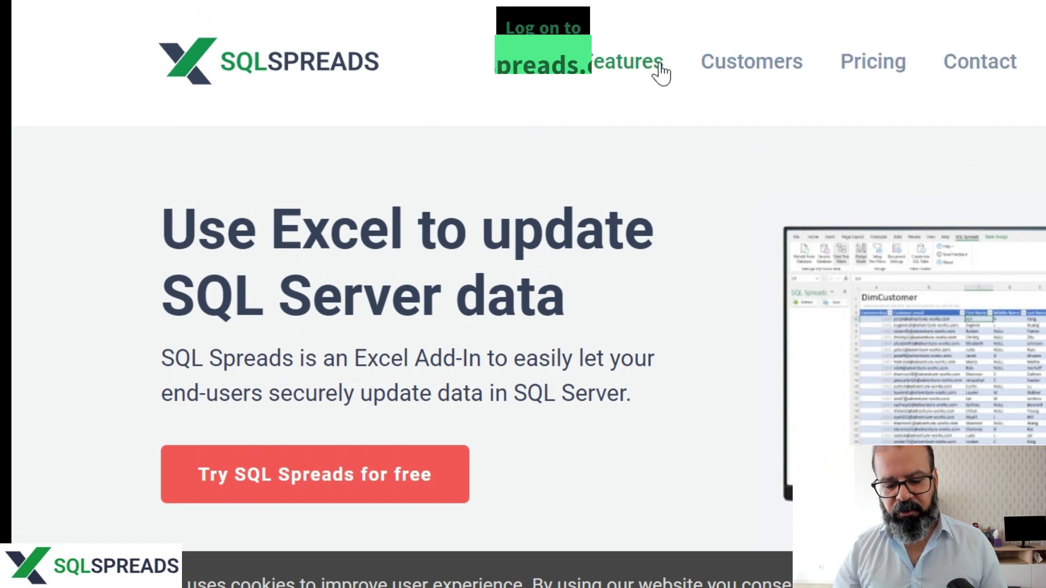
click(659, 98)
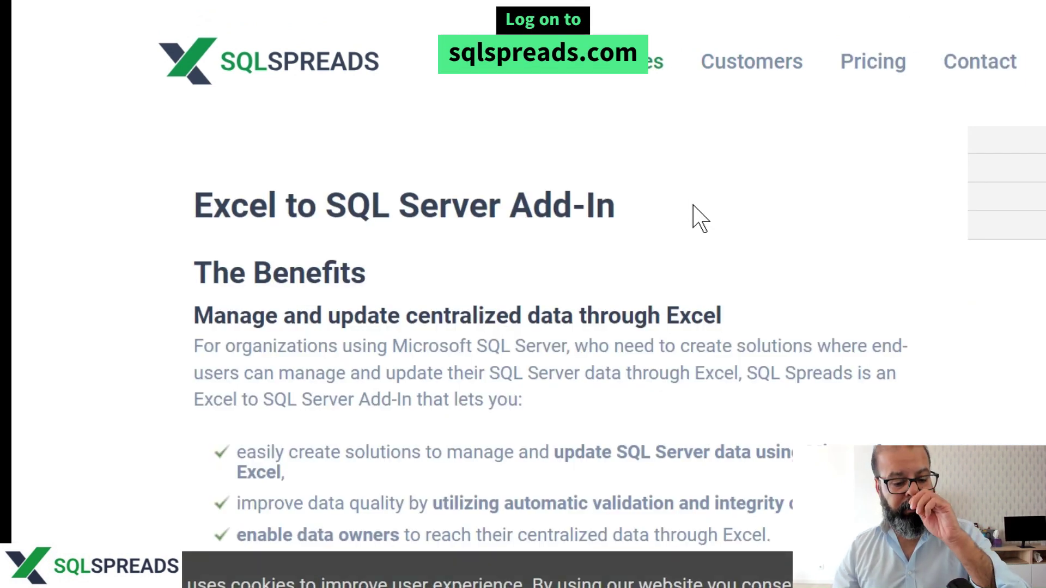
scroll(707, 218, down, 3)
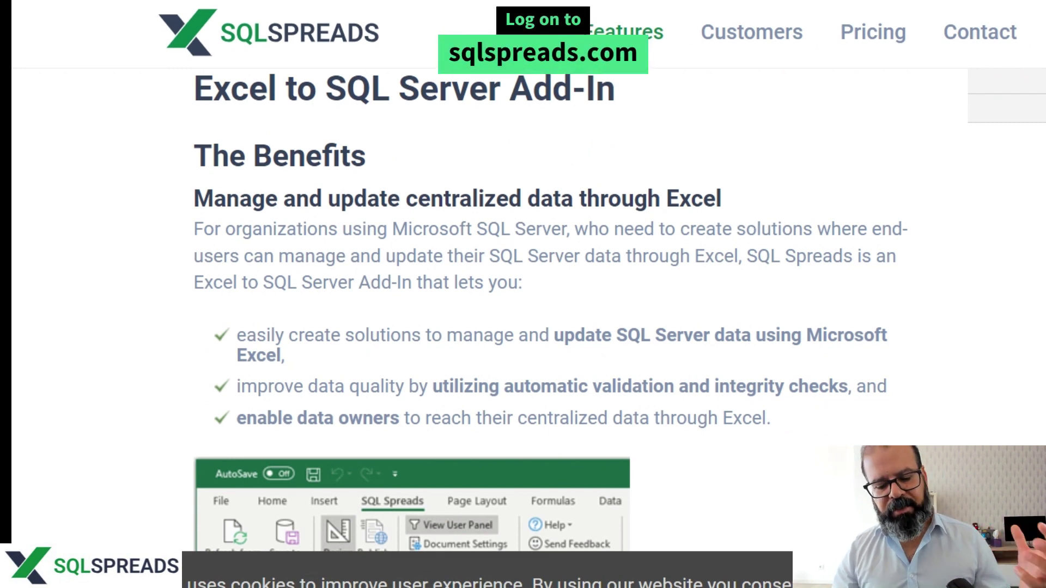
scroll(751, 200, down, 1)
scroll(751, 200, down, 10)
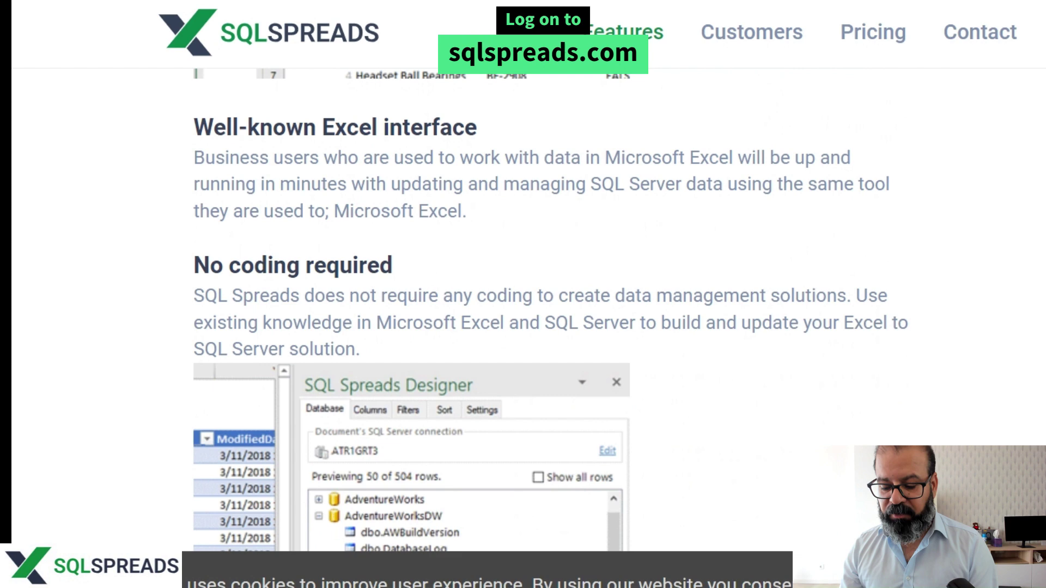
scroll(957, 388, down, 4)
scroll(958, 388, down, 4)
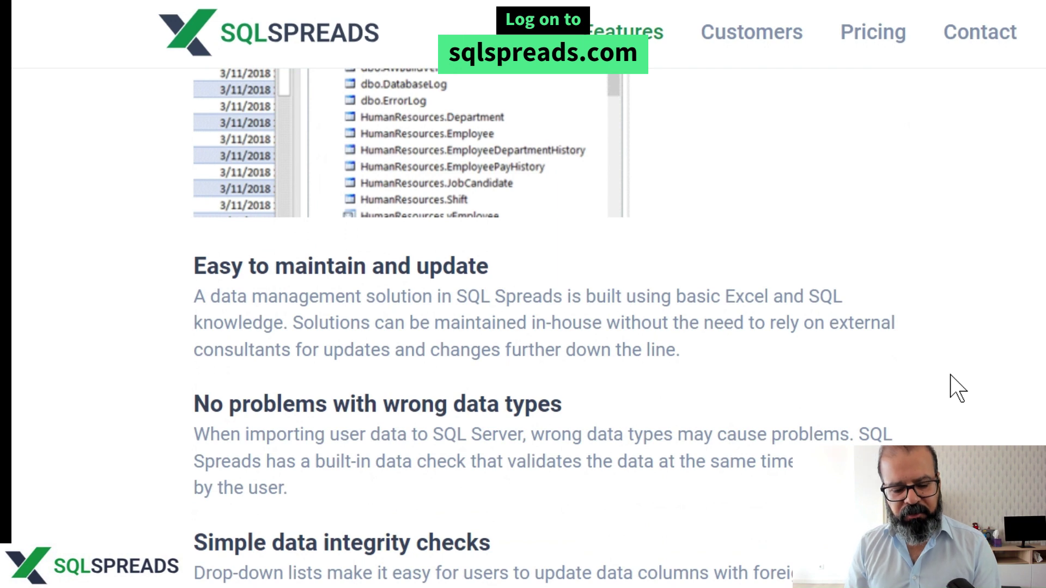
scroll(958, 388, down, 6)
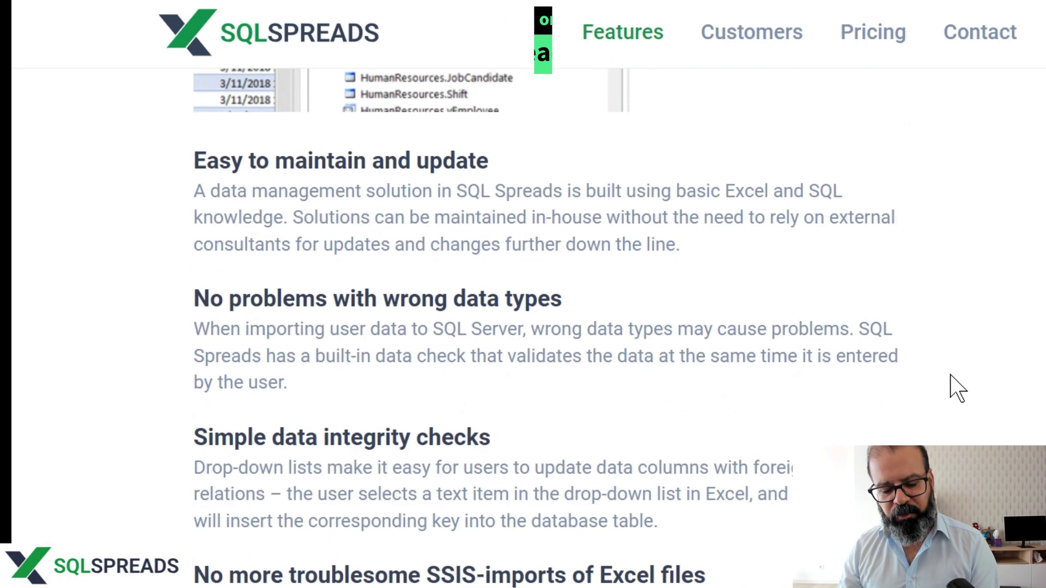
scroll(955, 390, down, 12)
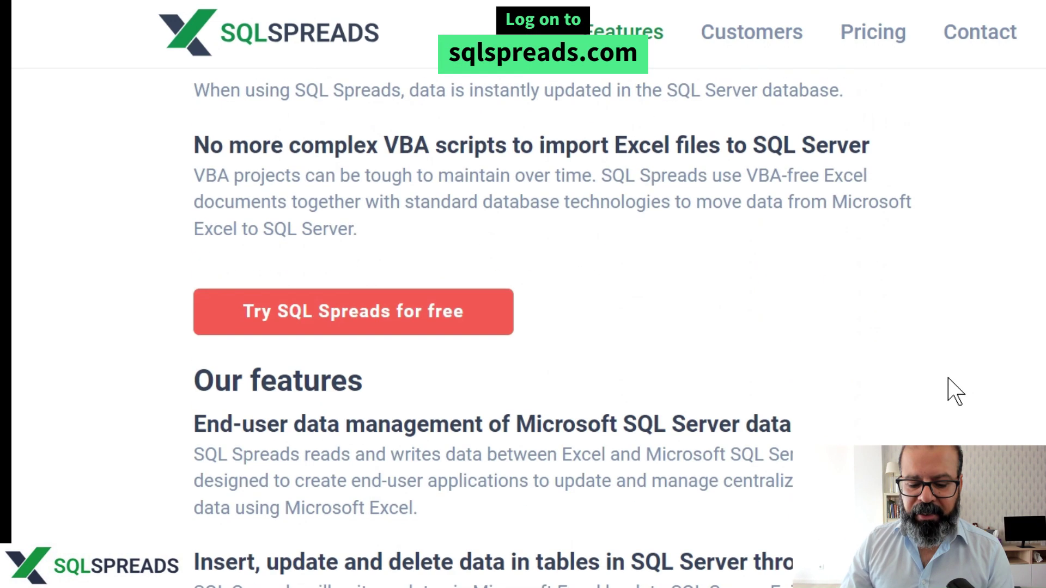
scroll(947, 397, down, 5)
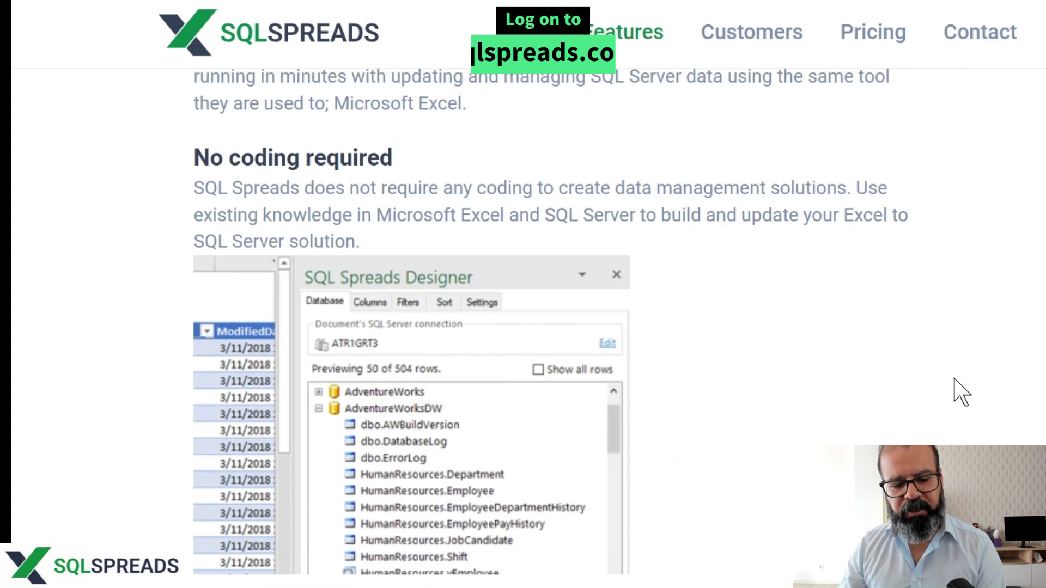
scroll(962, 393, up, 8)
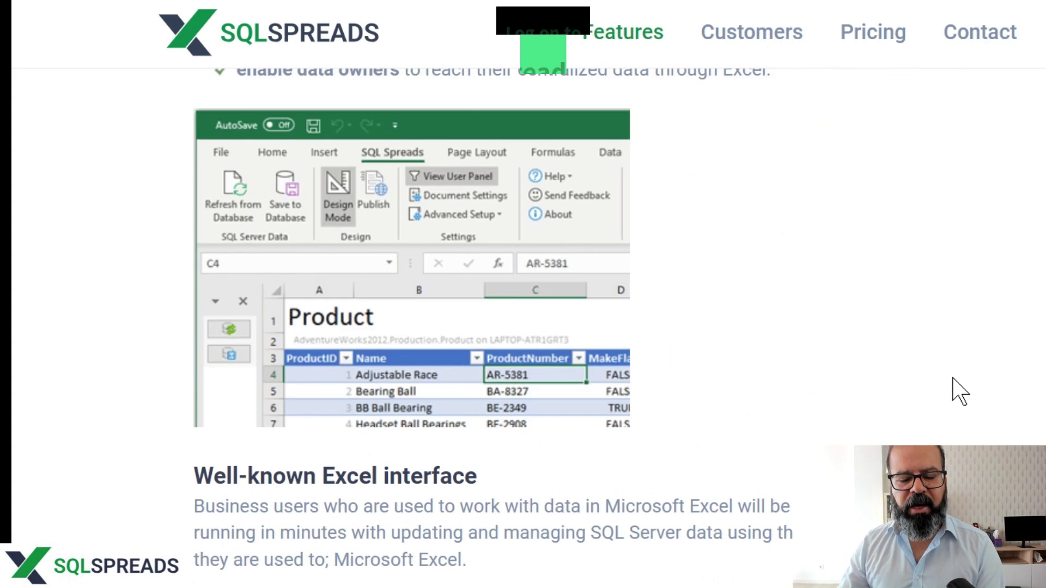